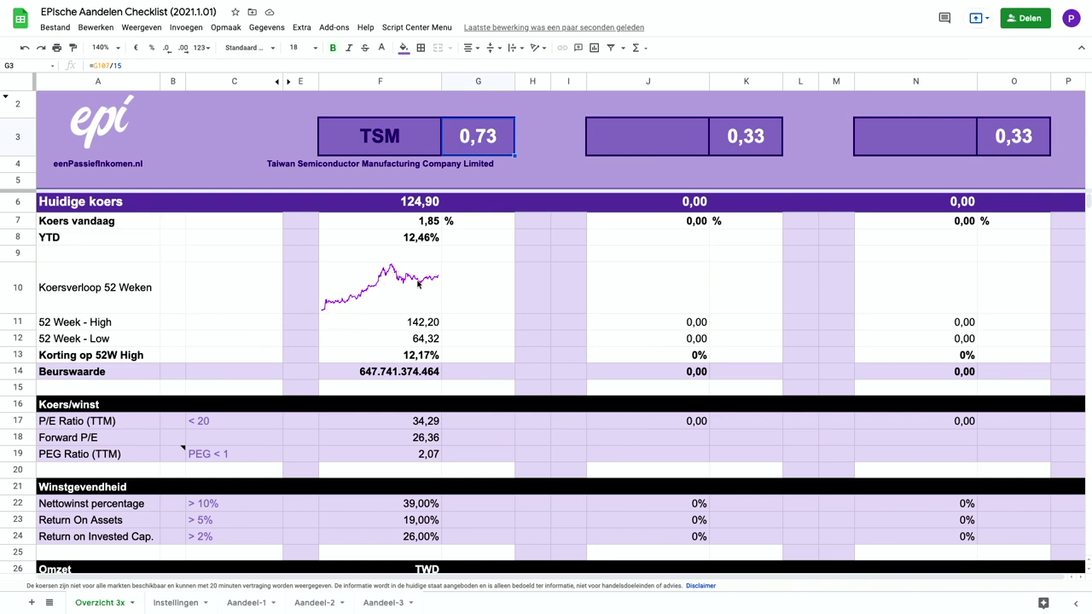
Examine the TSM column of the checklist from current price and valuation through revenue, cash flow, debt, dividend and shares to the Aandeel Score
scroll(418, 284, "down", 1)
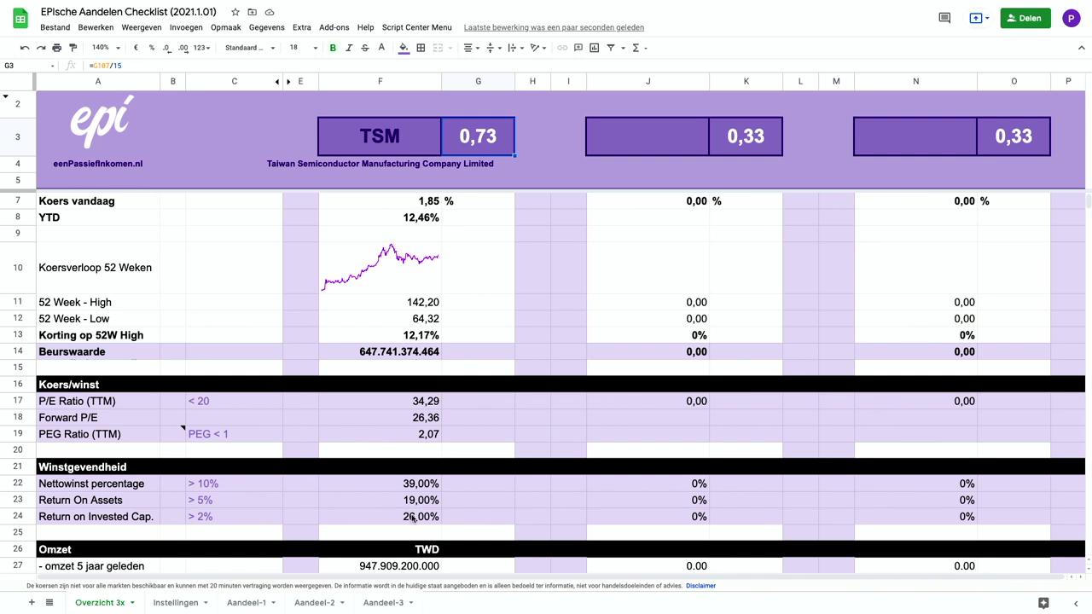
scroll(412, 518, "down", 6)
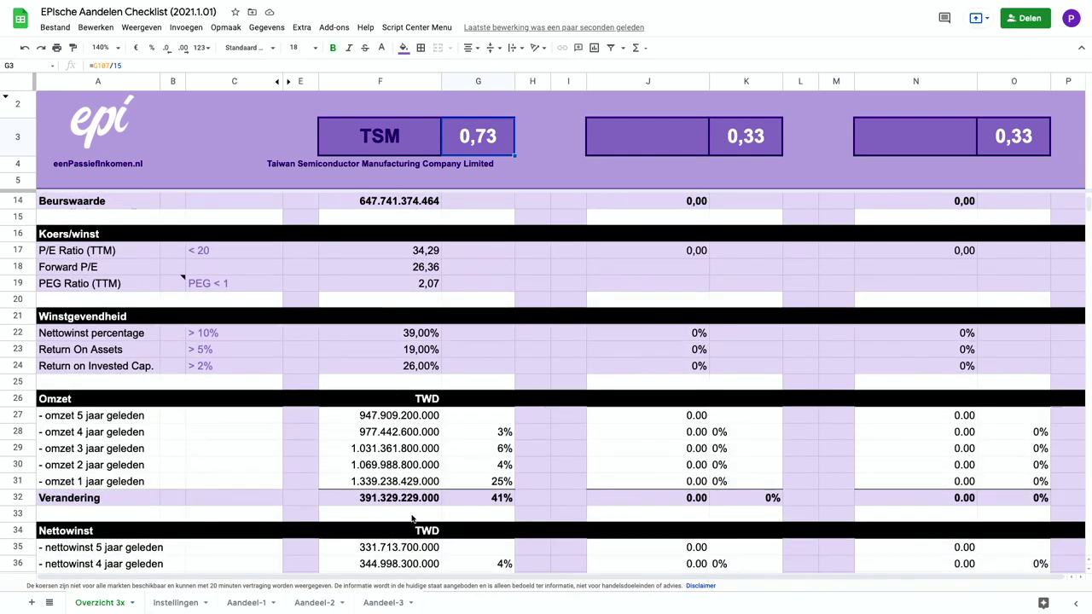
scroll(412, 517, "down", 1)
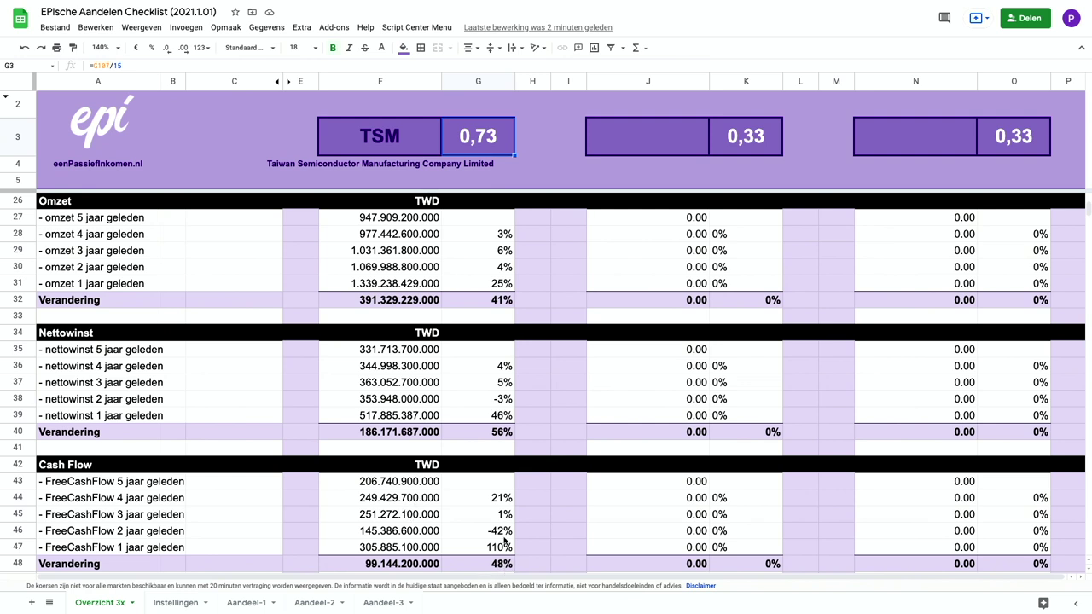
scroll(503, 539, "down", 3)
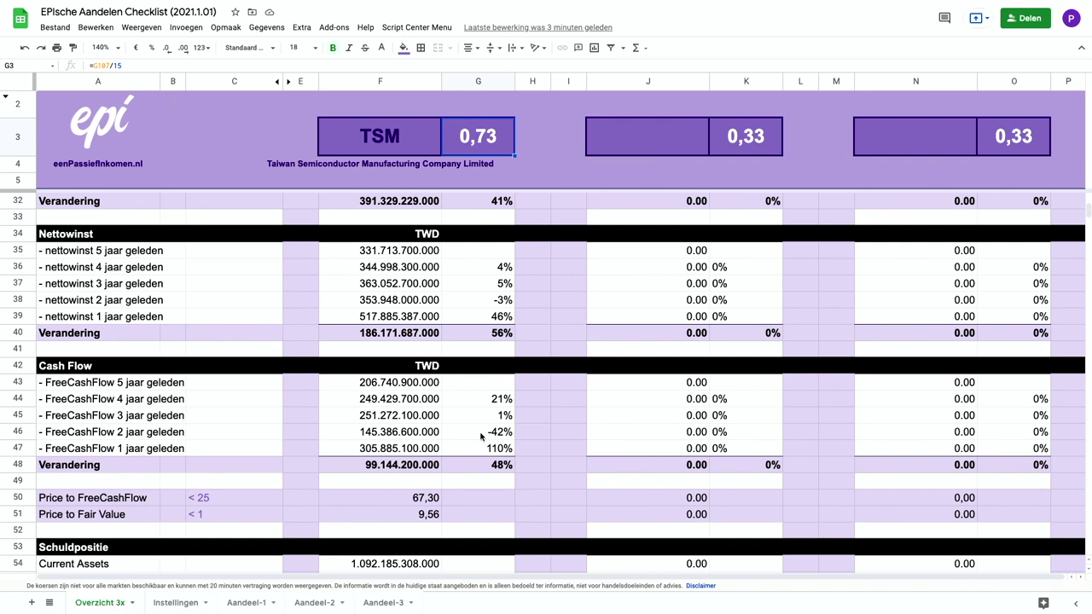
scroll(481, 435, "down", 5)
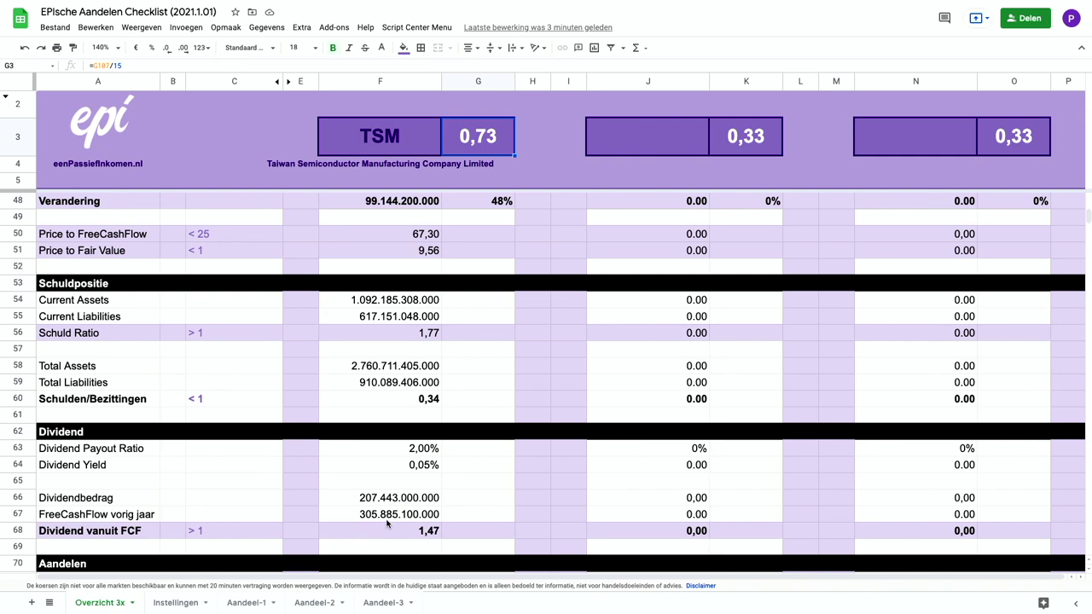
scroll(433, 519, "down", 2)
scroll(432, 519, "down", 1)
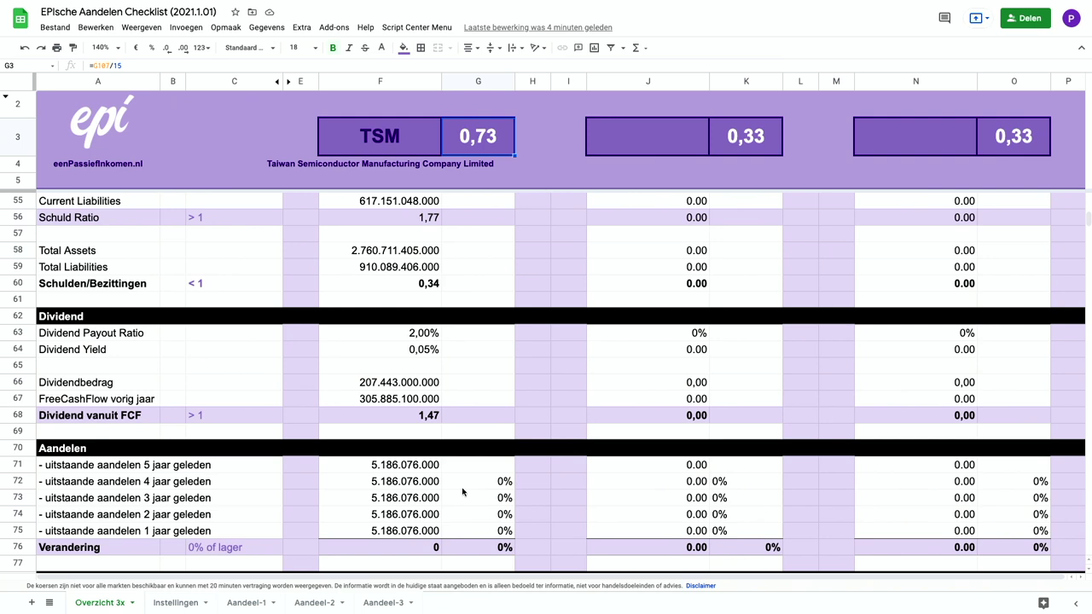
scroll(462, 492, "down", 5)
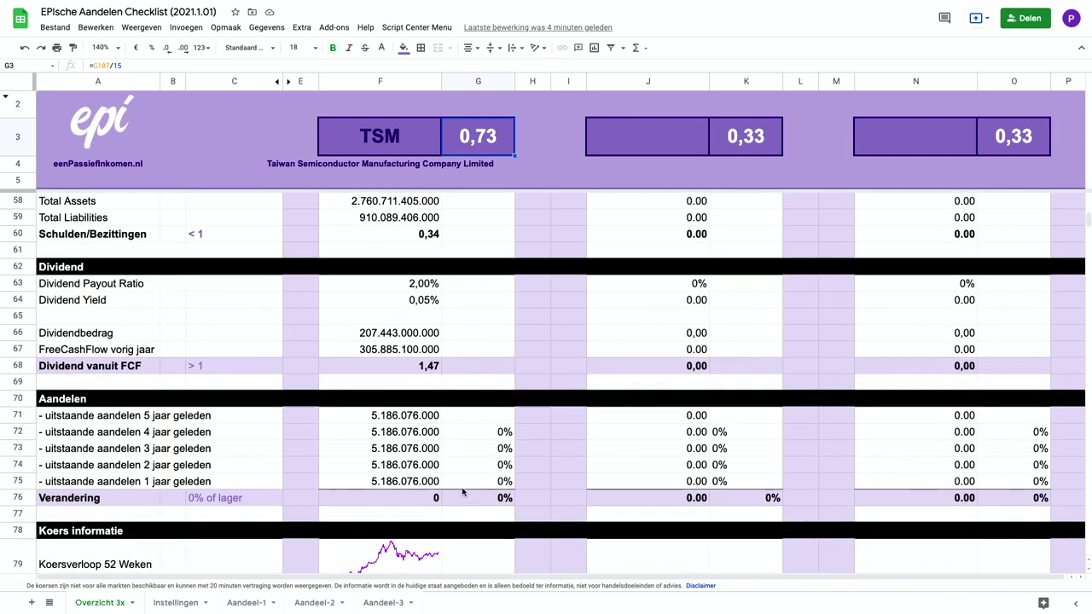
scroll(462, 492, "down", 1)
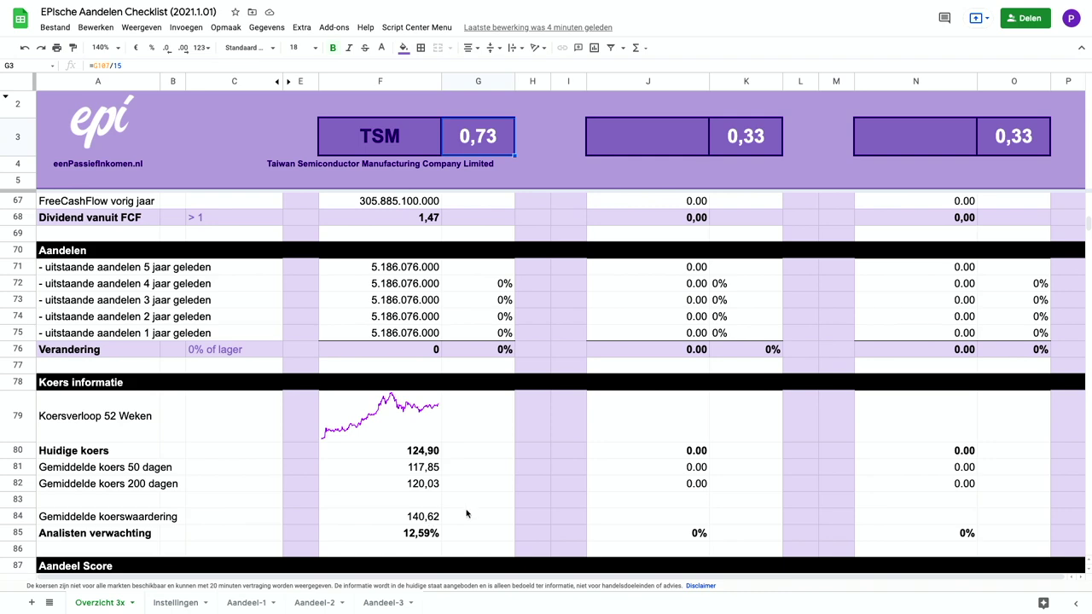
scroll(467, 513, "down", 5)
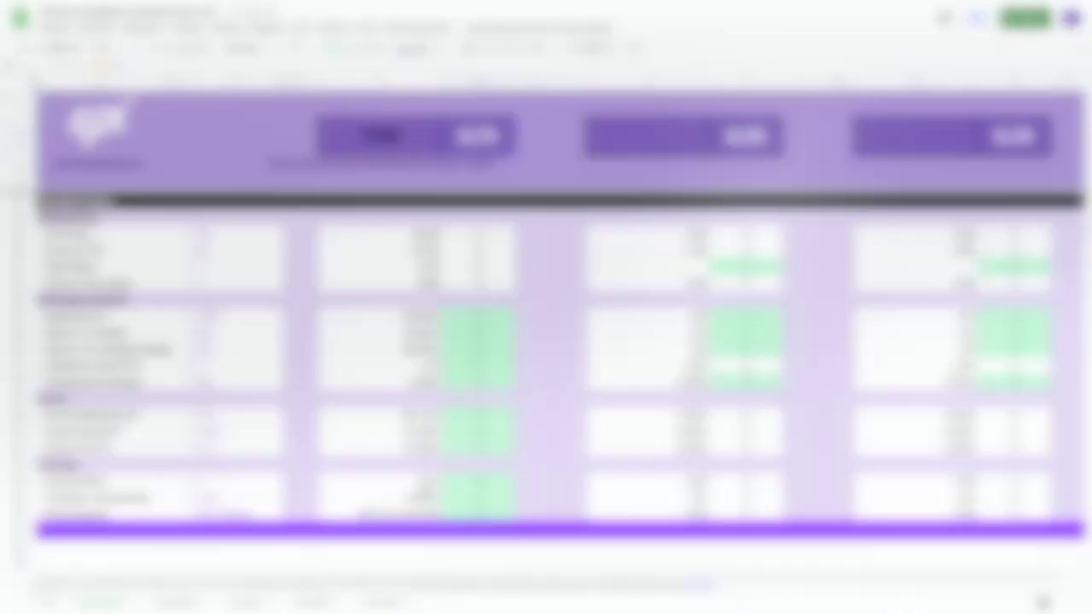
Enter the ticker NVDA in the empty second stock cell, J3, of the overview sheet
scroll(627, 415, "up", 20)
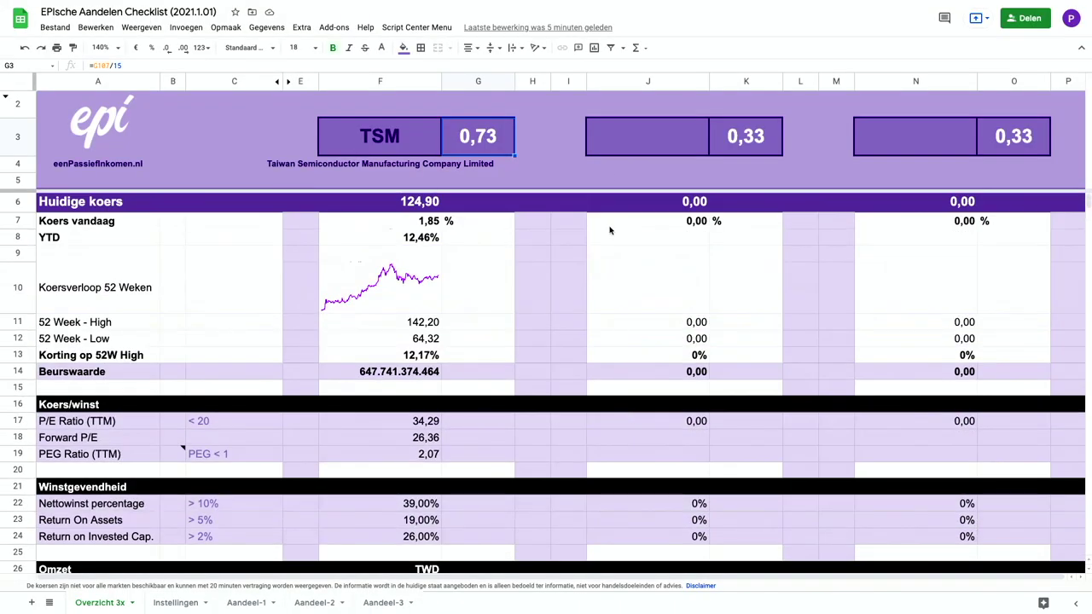
left_click(623, 145)
type("NVDA")
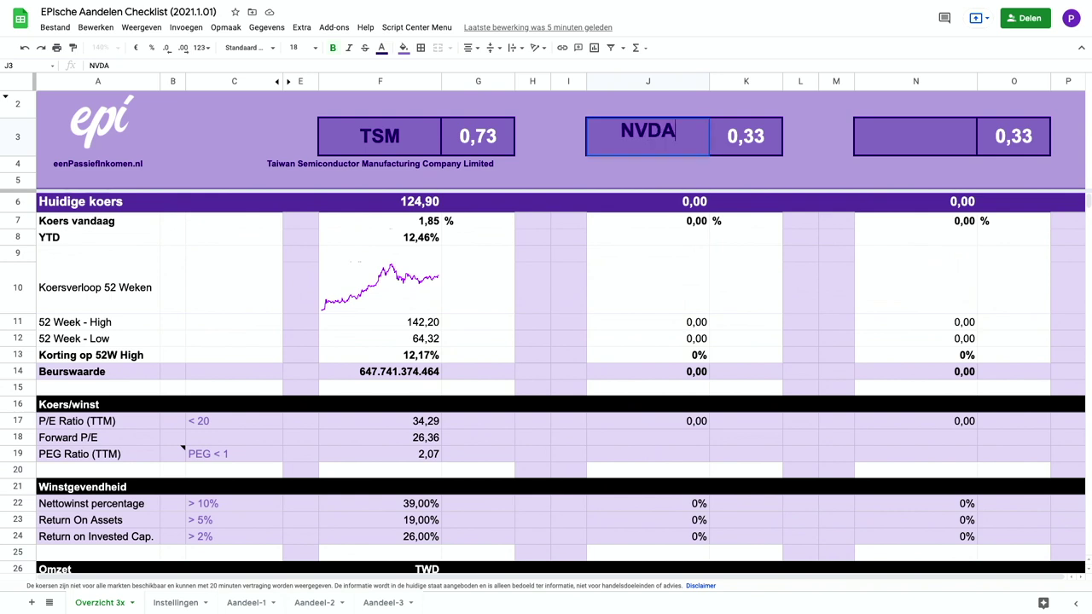
key("Return")
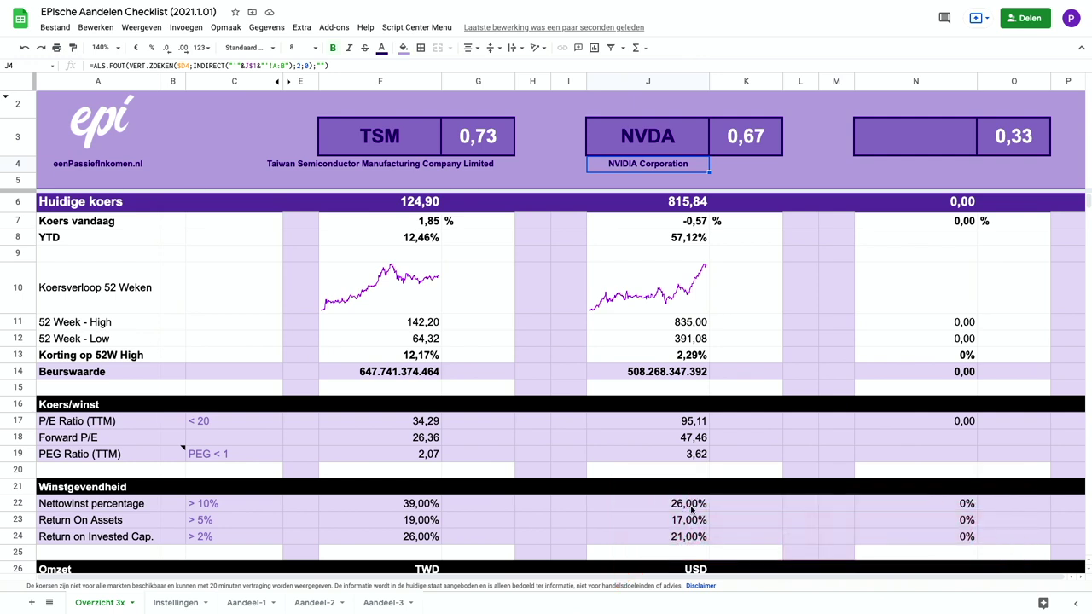
Examine the NVDA figures beside TSM, from profitability, revenue and cash flow through debt, dividend, shares and analyst expectation to the Aandeel Score
scroll(691, 510, "down", 5)
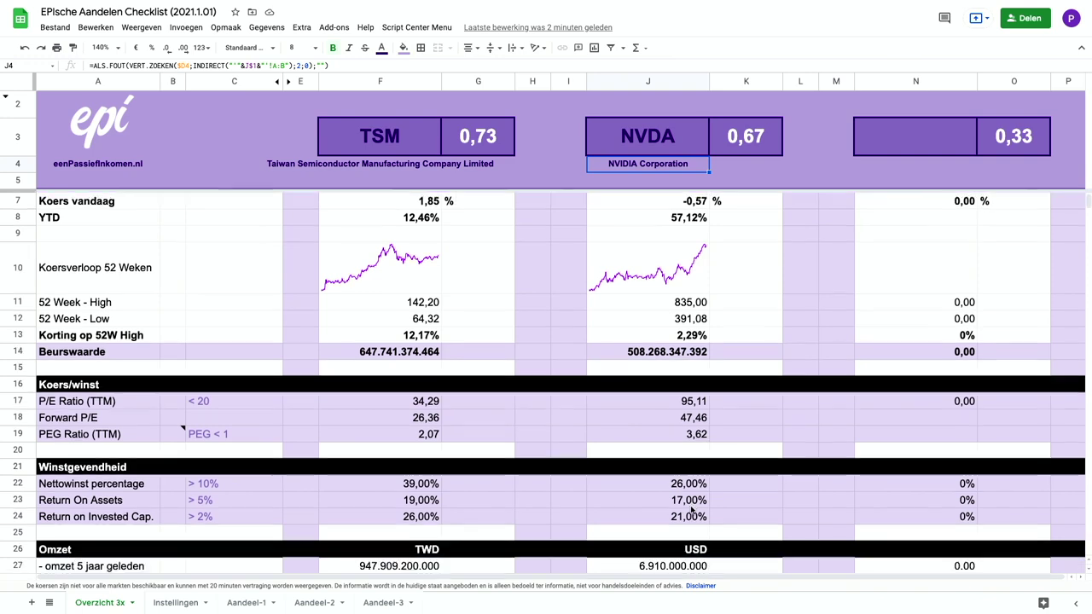
scroll(691, 509, "down", 3)
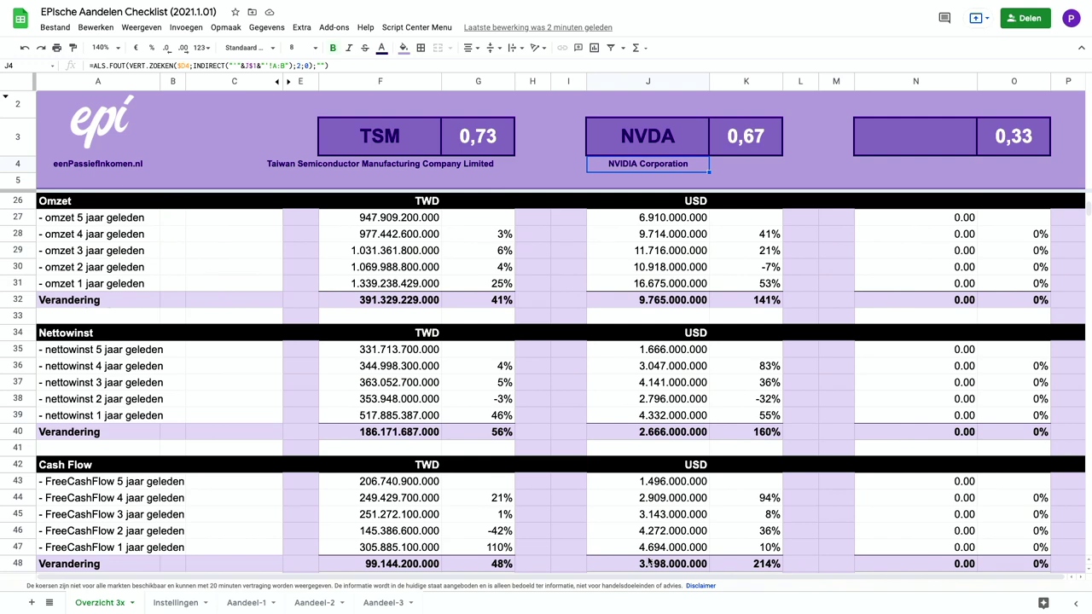
scroll(663, 550, "down", 4)
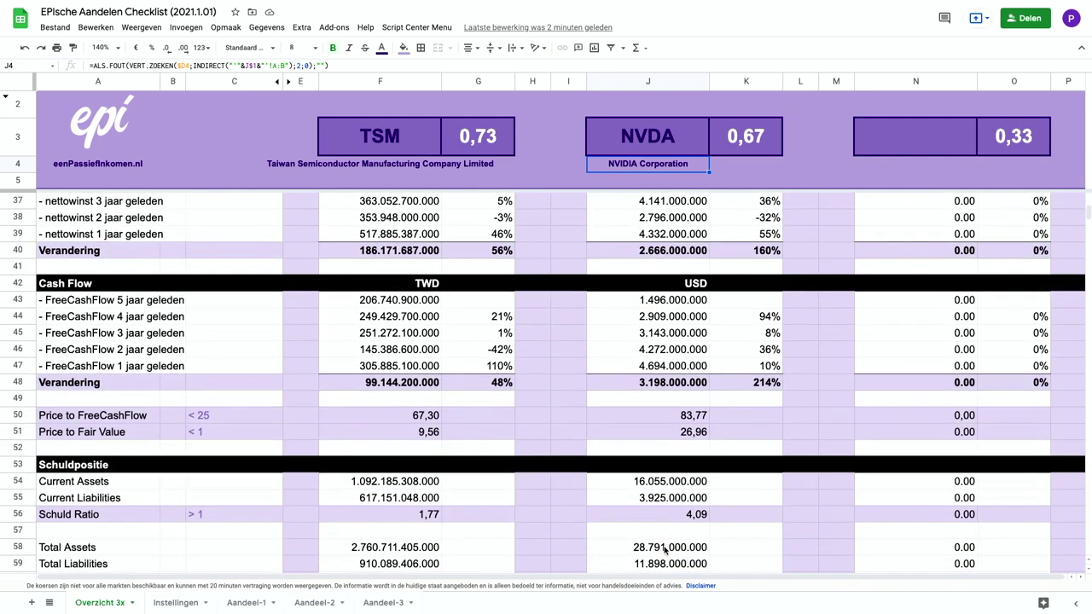
scroll(664, 550, "down", 2)
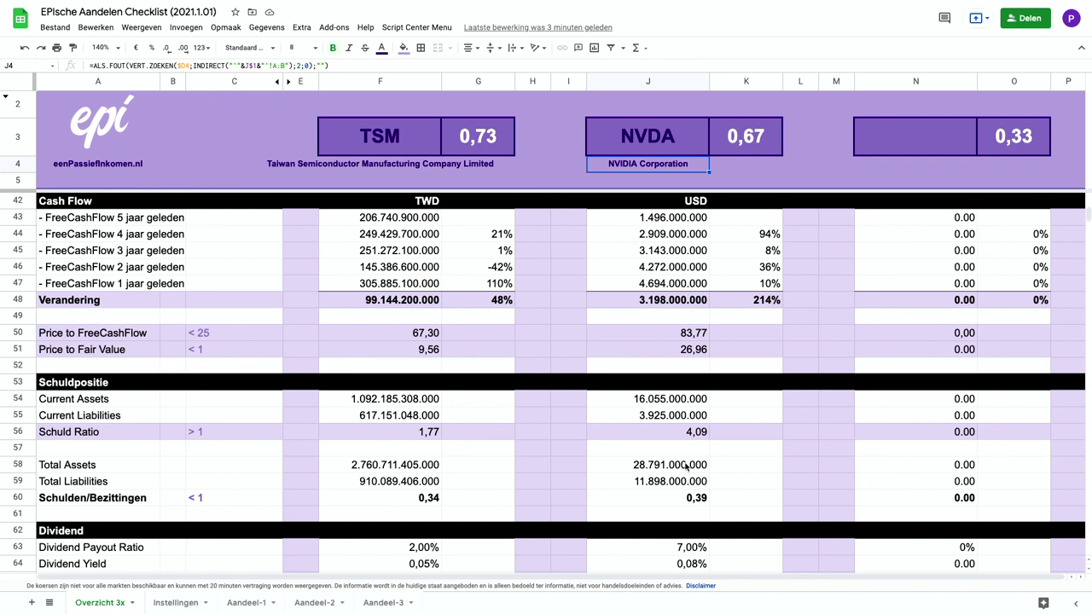
scroll(685, 465, "down", 1)
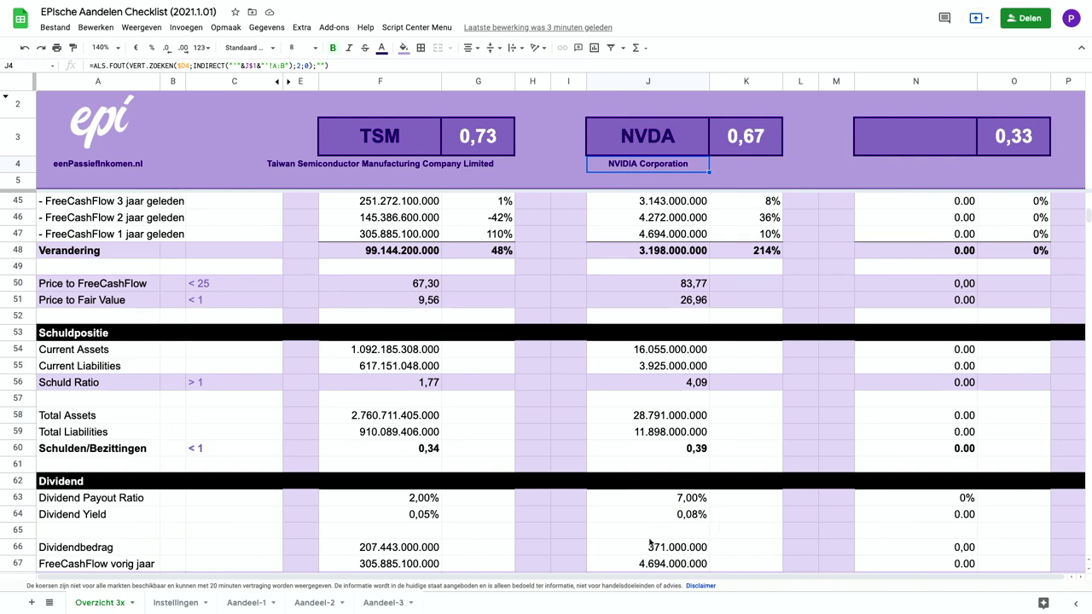
scroll(654, 548, "down", 3)
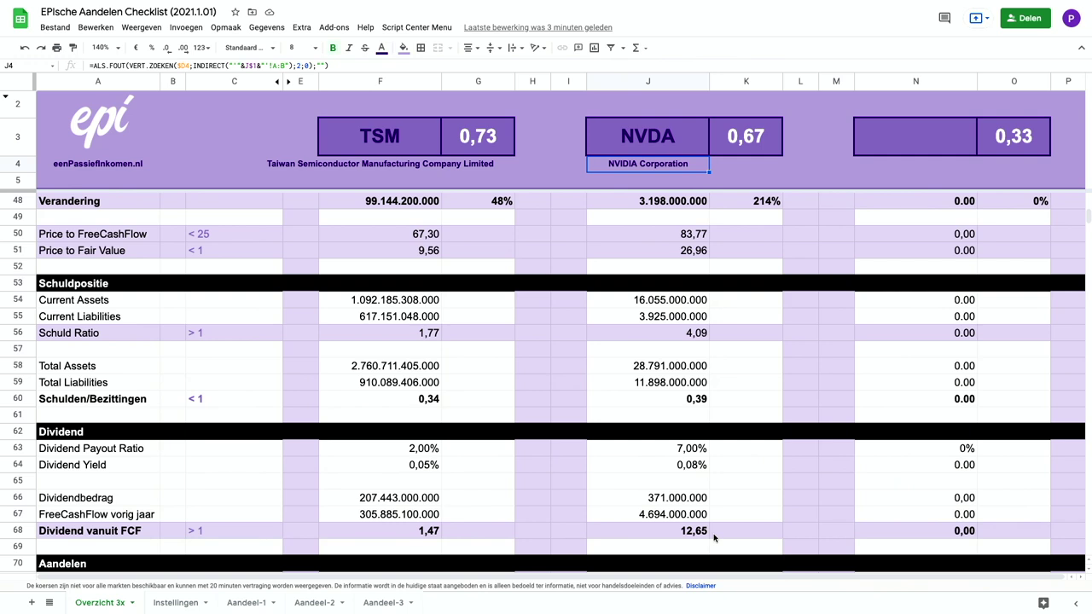
scroll(714, 537, "down", 4)
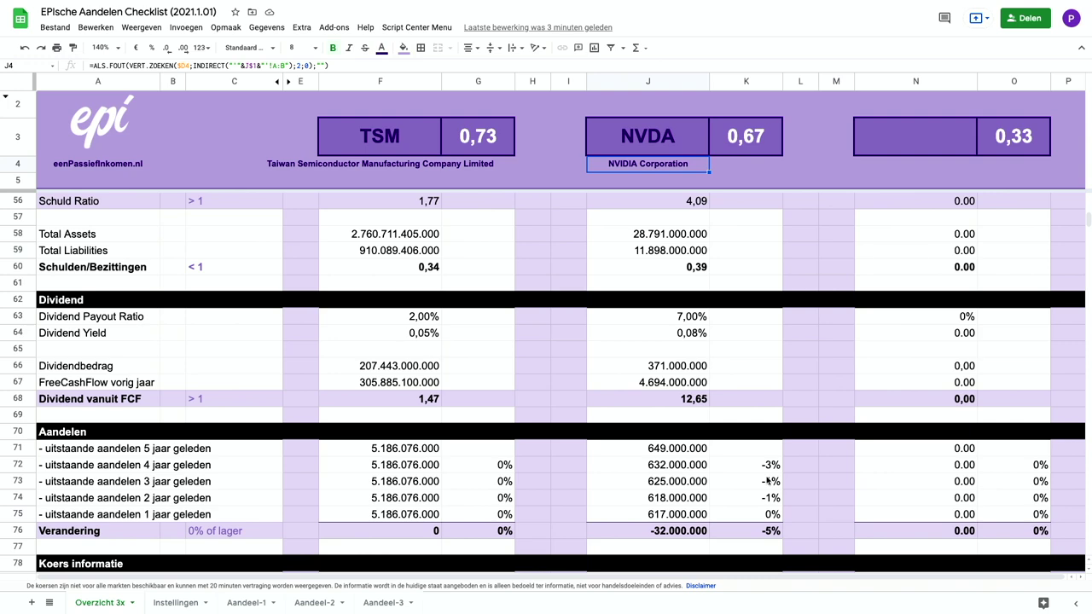
scroll(768, 481, "down", 5)
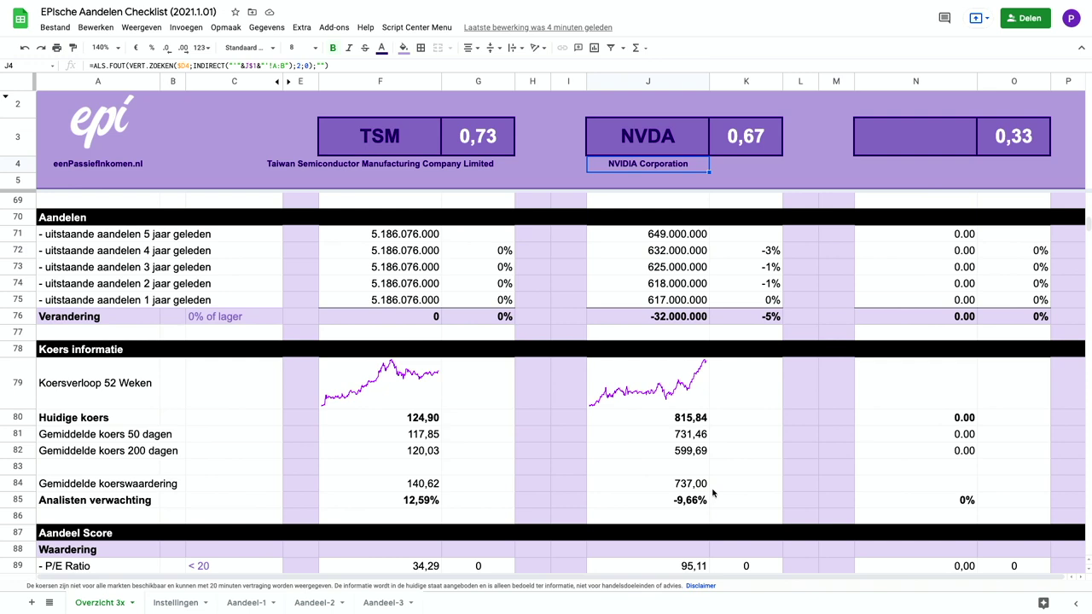
scroll(747, 482, "down", 5)
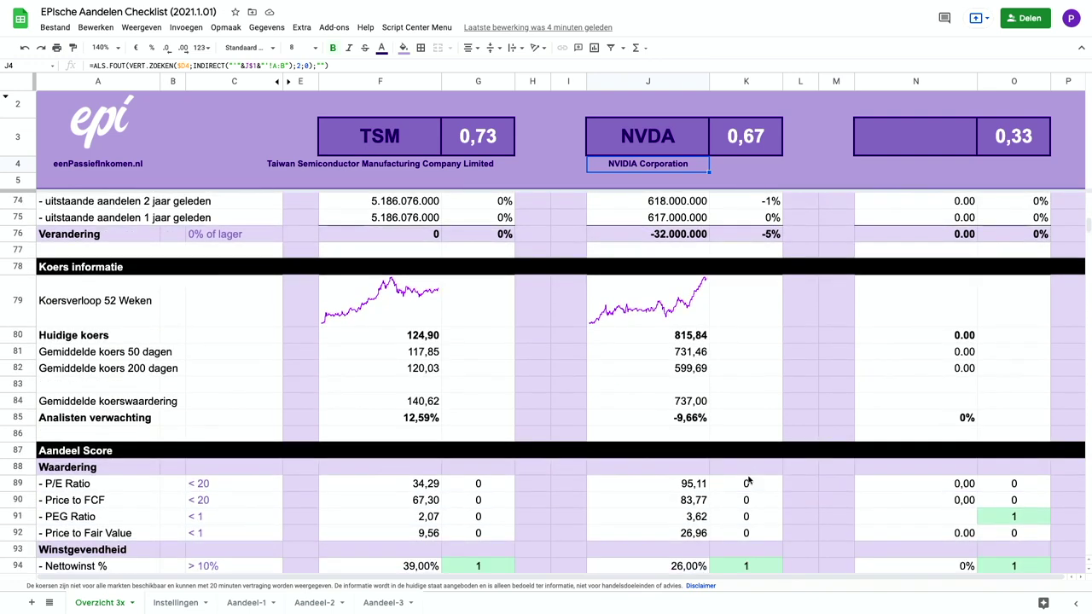
scroll(747, 482, "down", 4)
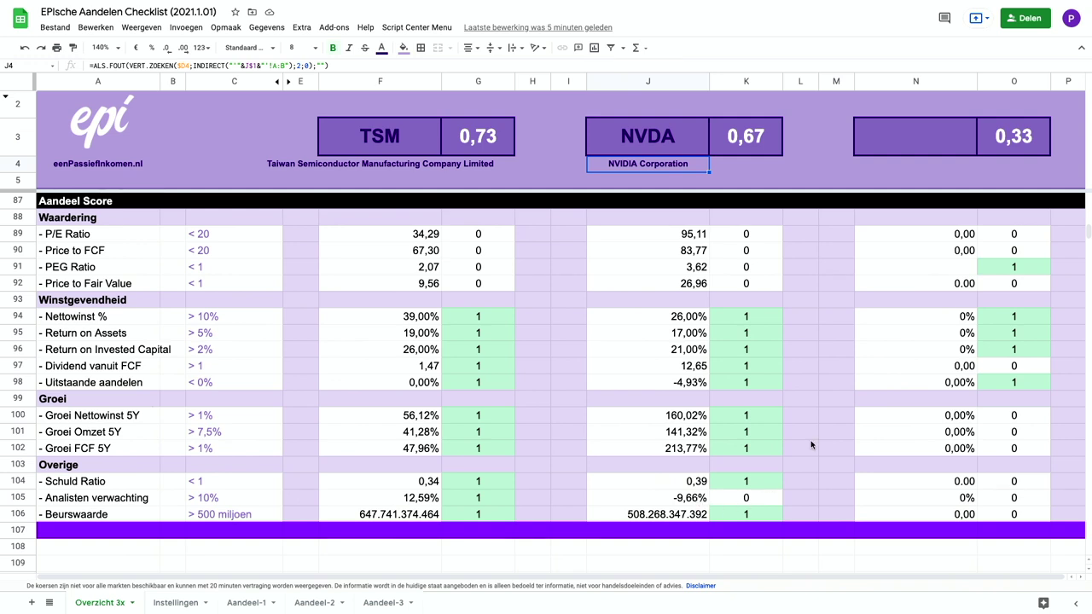
Enter the ticker INTC in the empty third stock cell, N3, of the overview sheet
scroll(902, 362, "up", 20)
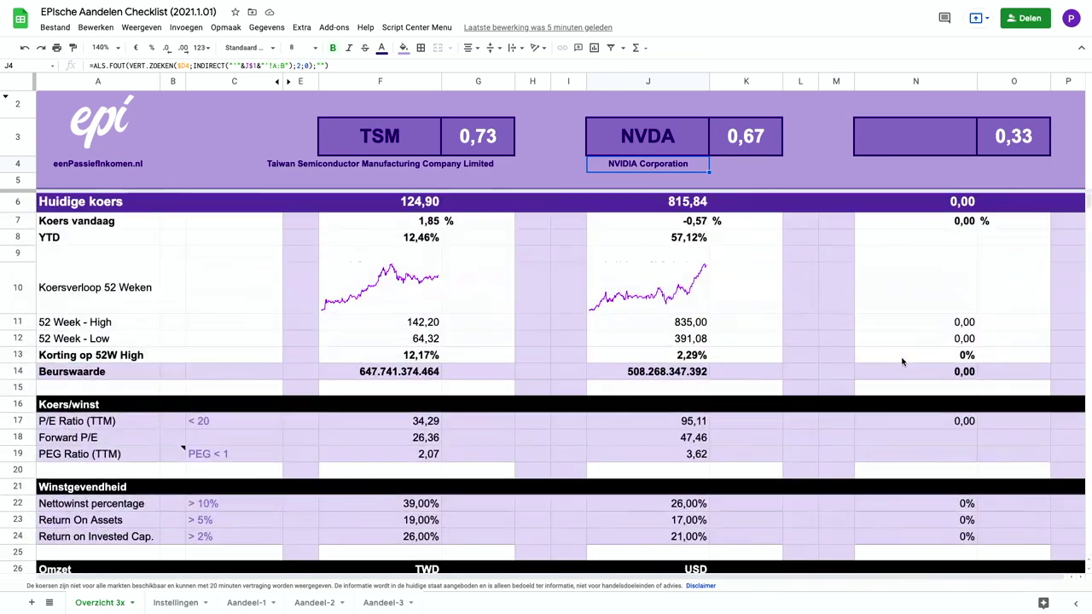
left_click(916, 138)
type("INTC")
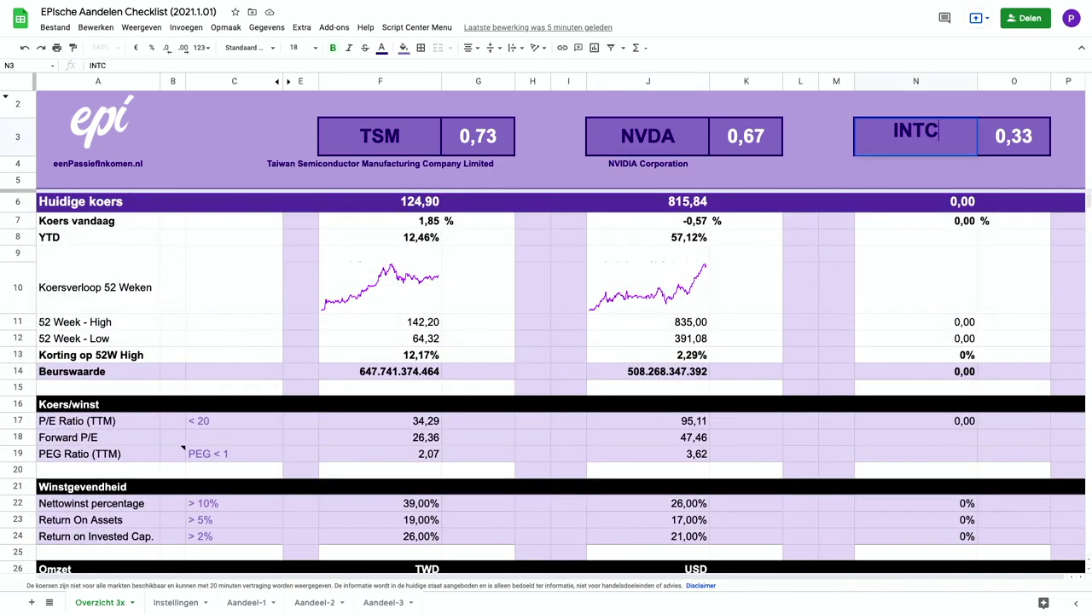
key("Tab")
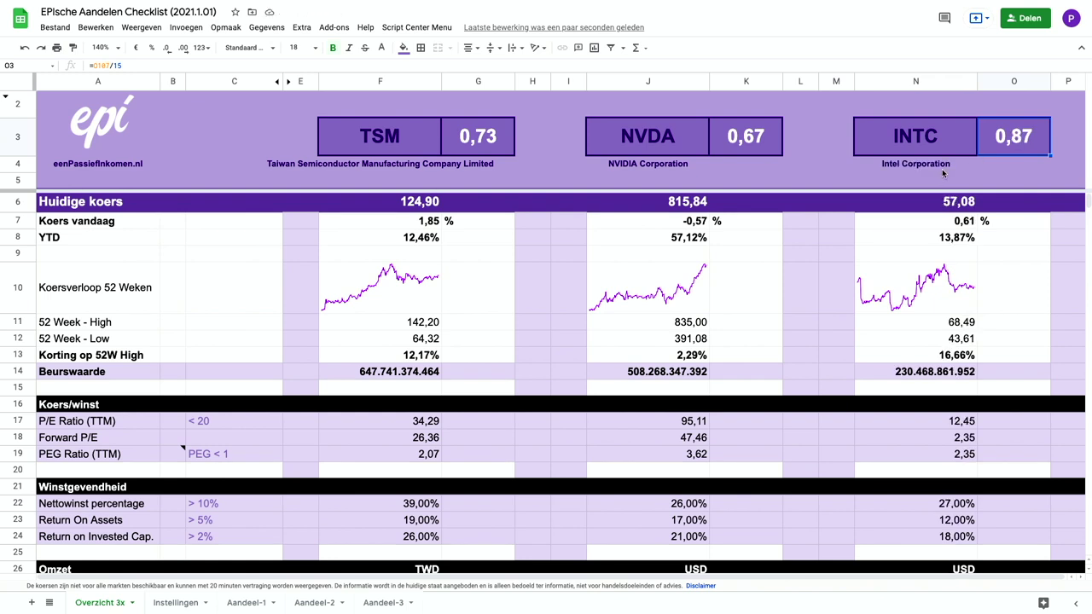
Examine Intel's company name, current price, YTD return, market value, P/E ratio and Forward P/E in the INTC column
left_click(881, 168)
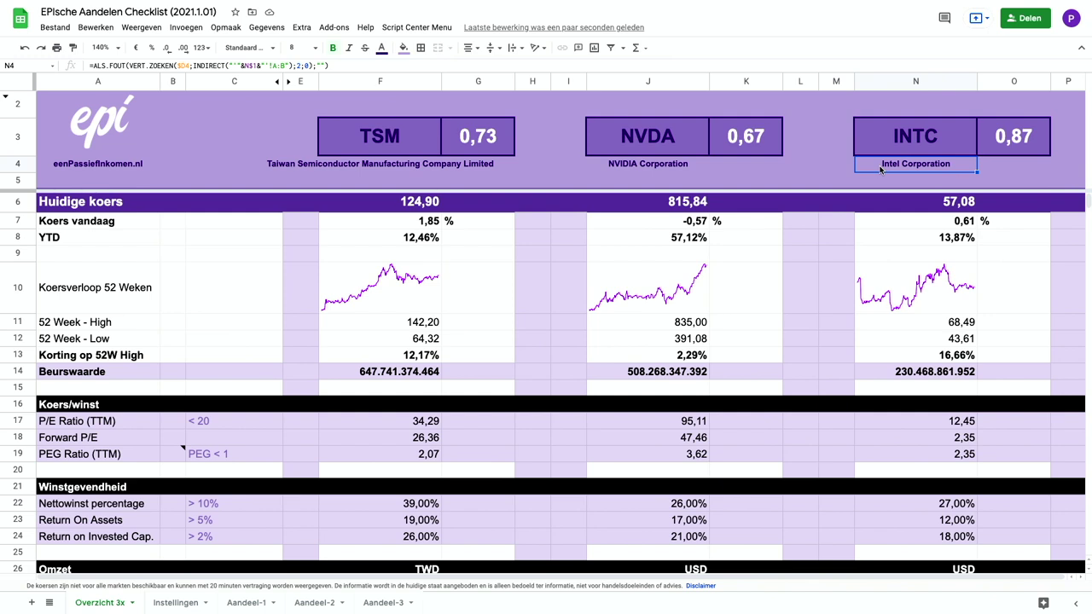
left_click(952, 205)
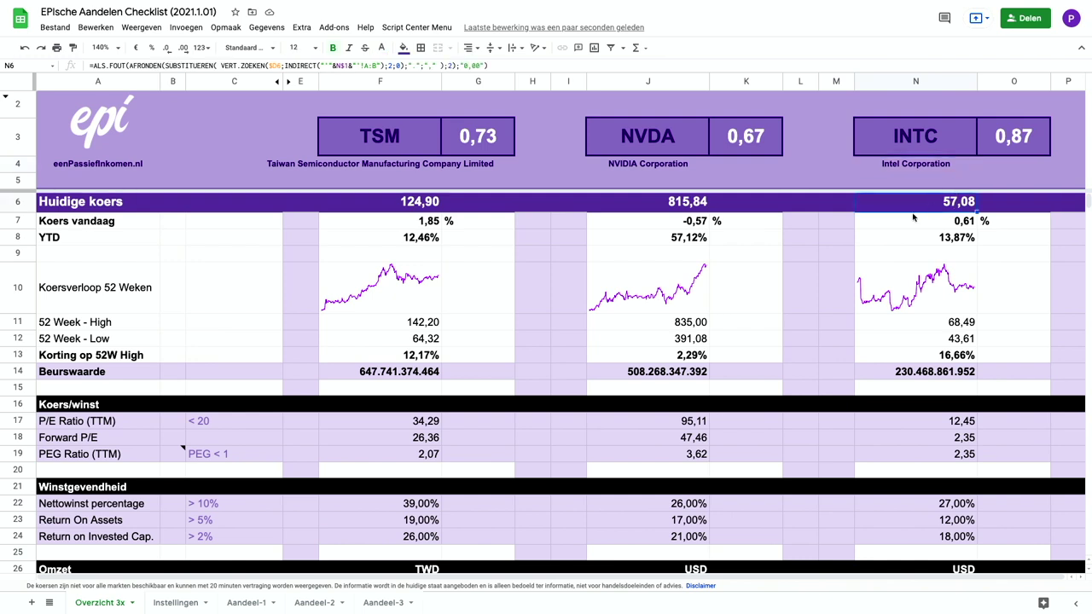
left_click(960, 239)
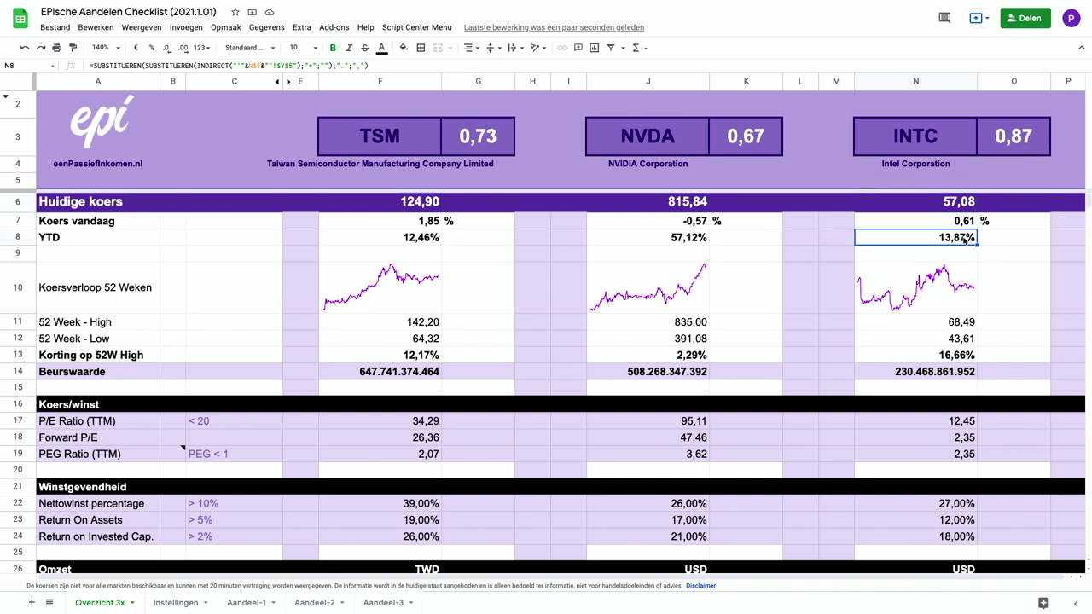
left_click(921, 376)
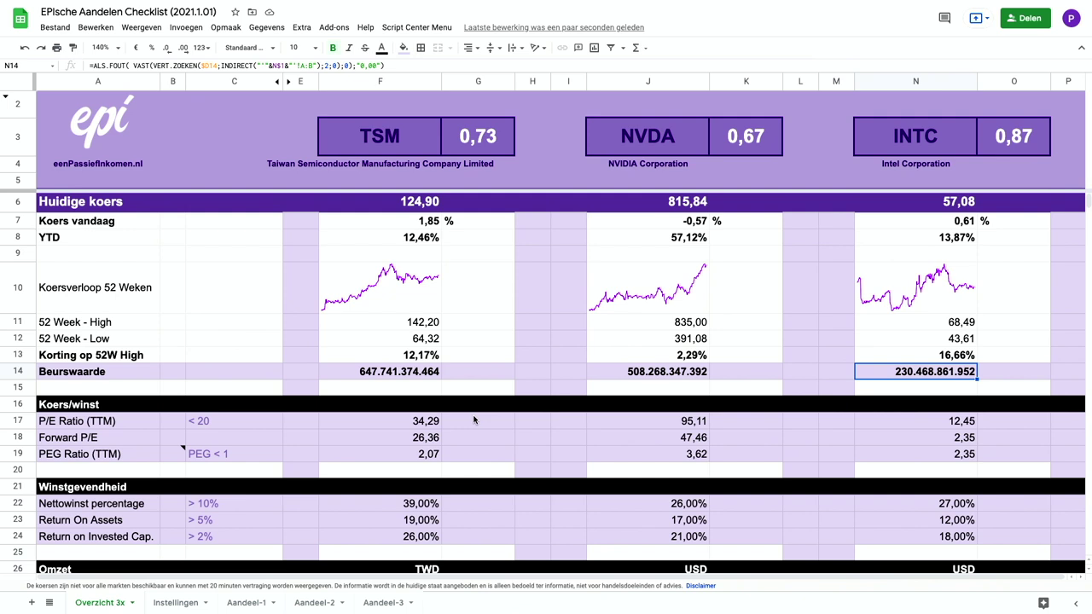
left_click(966, 442)
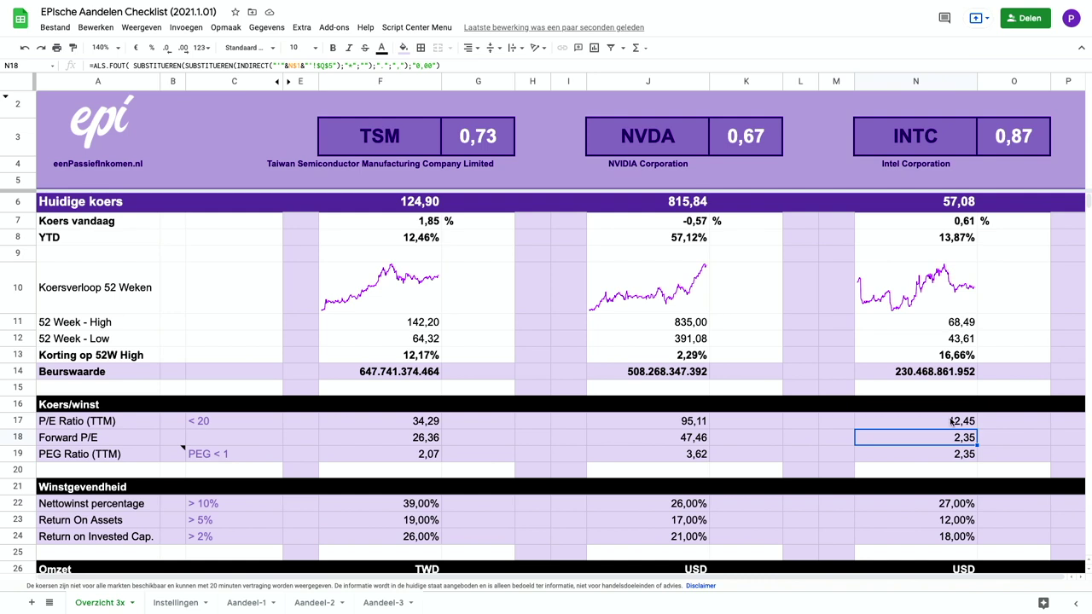
left_click(964, 423)
left_click(965, 436)
Compare the INTC figures with TSM and NVDA, from profitability, revenue, net profit and cash flow through debt, dividend, shares and analyst expectation to the Aandeel Score
scroll(399, 510, "down", 5)
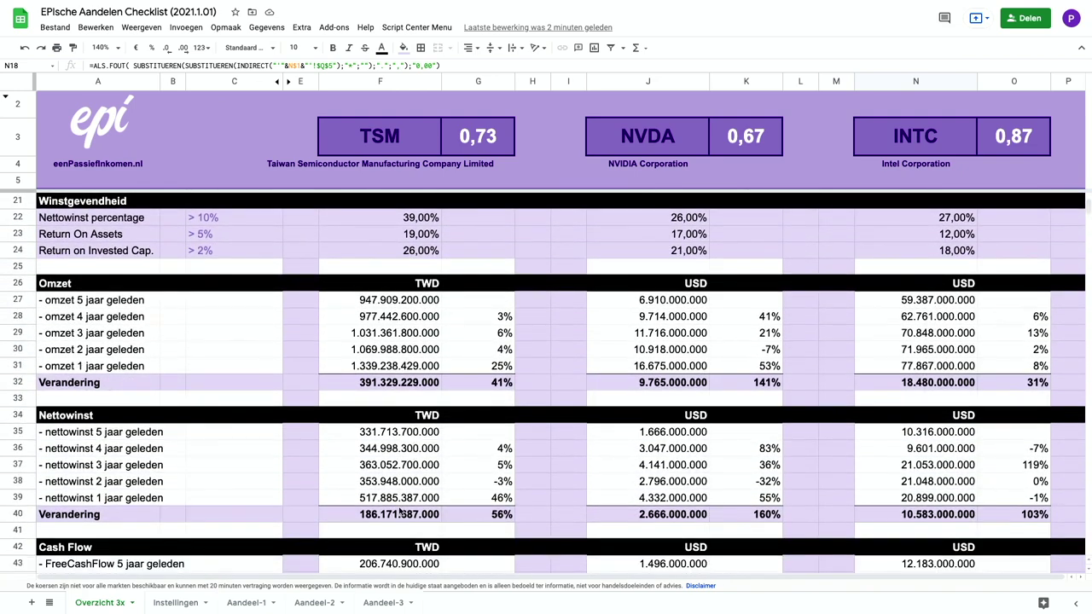
scroll(399, 510, "down", 1)
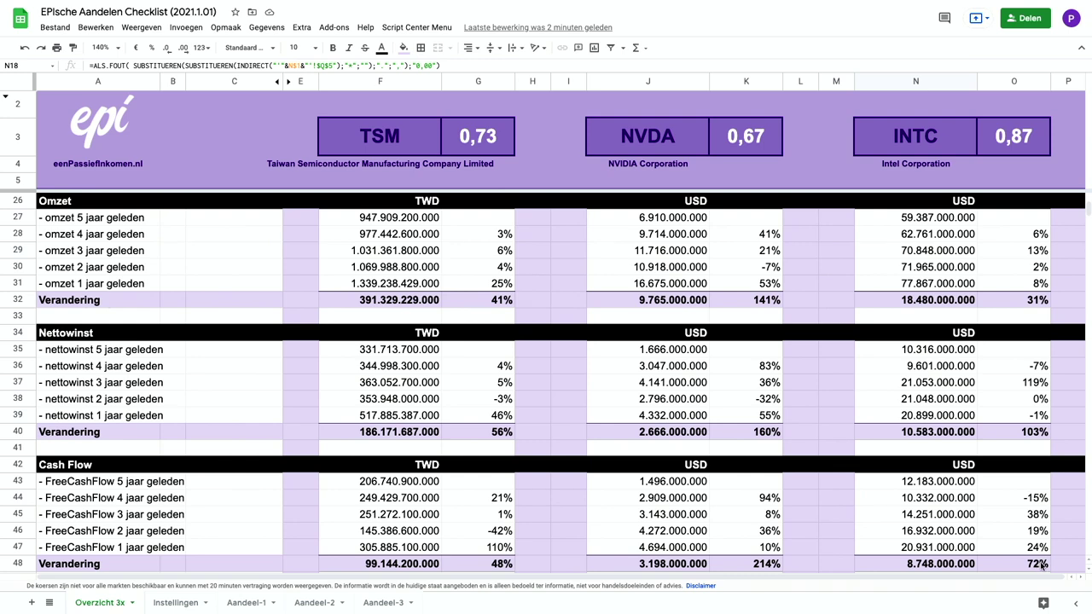
scroll(1040, 565, "down", 4)
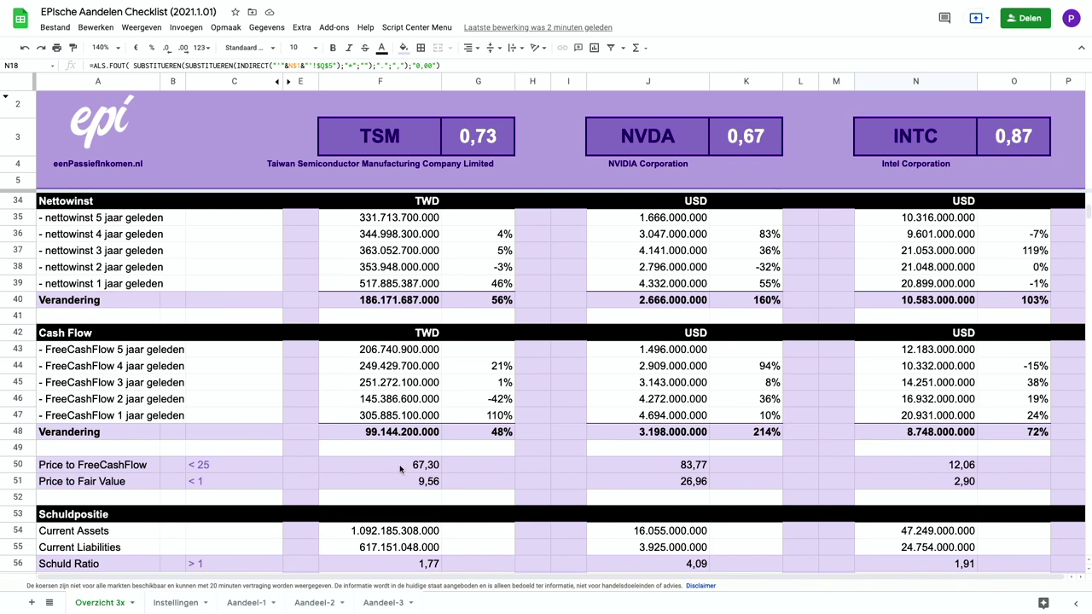
scroll(930, 379, "down", 4)
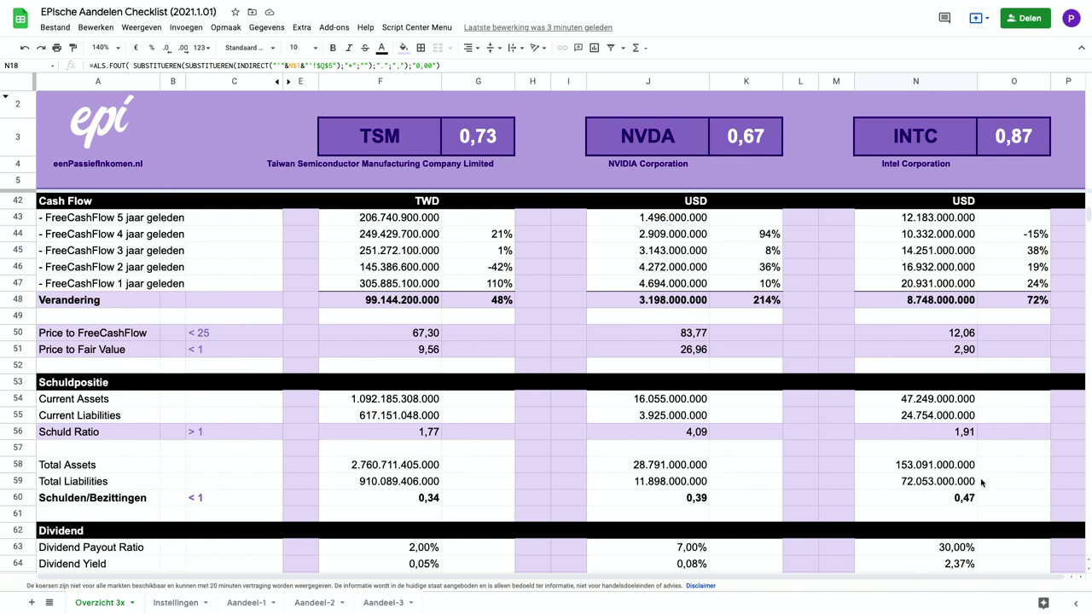
scroll(981, 482, "down", 5)
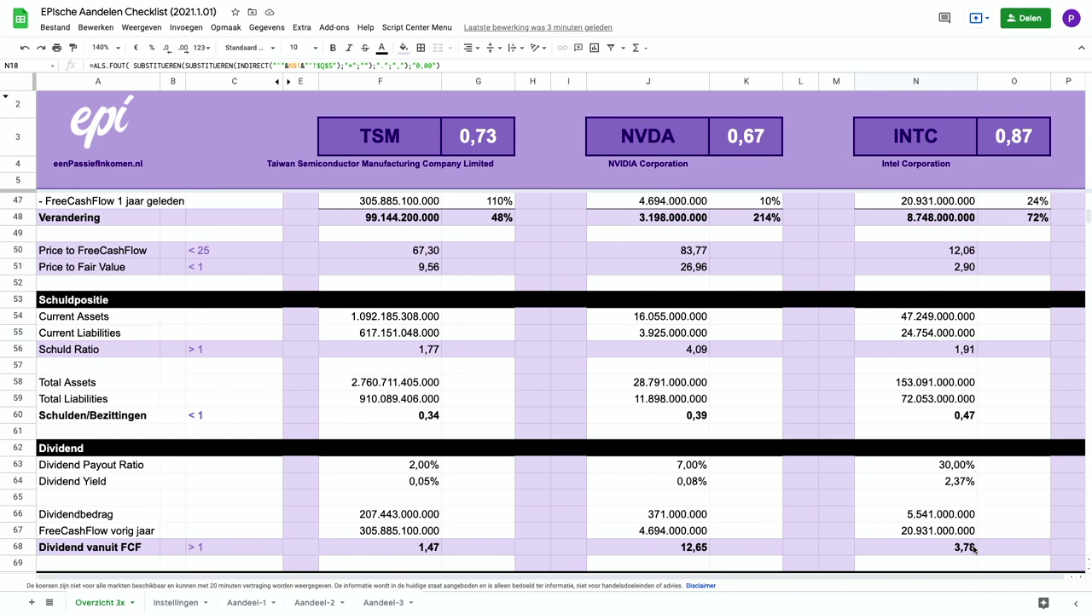
scroll(973, 549, "down", 3)
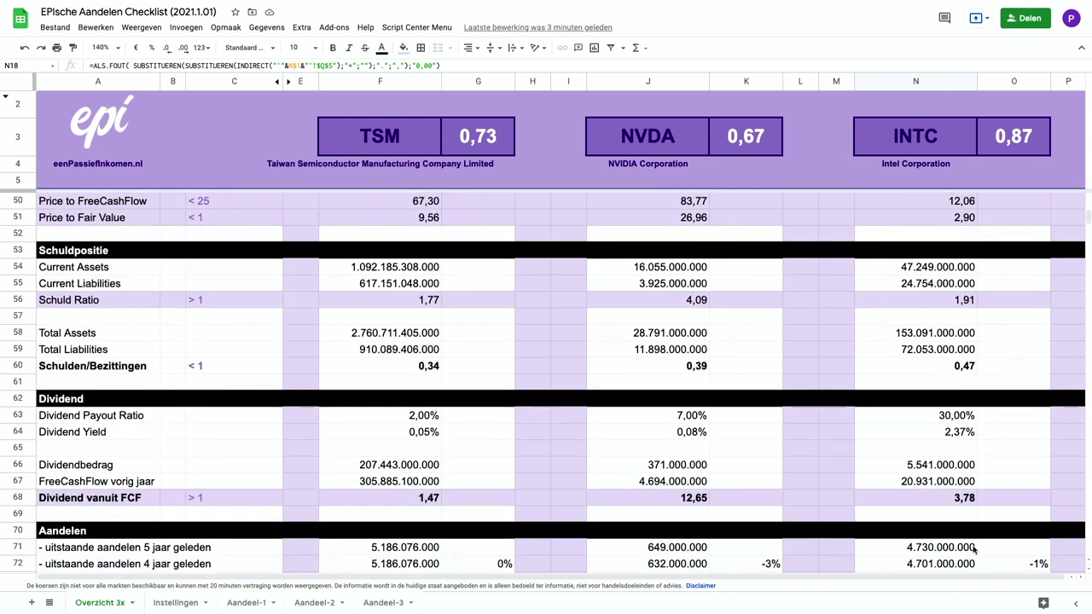
scroll(973, 548, "down", 1)
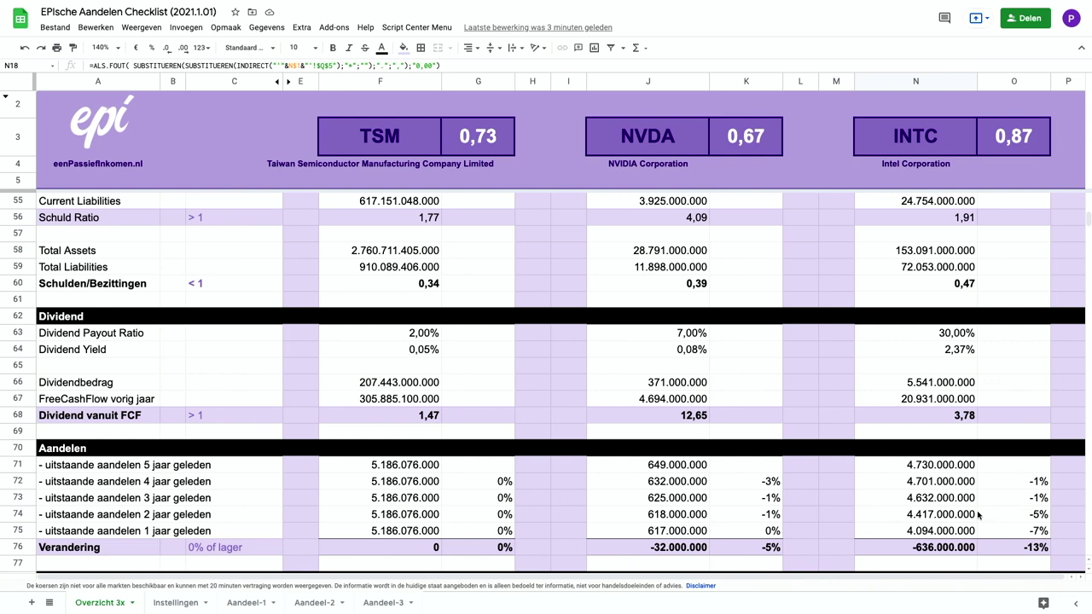
scroll(979, 514, "down", 2)
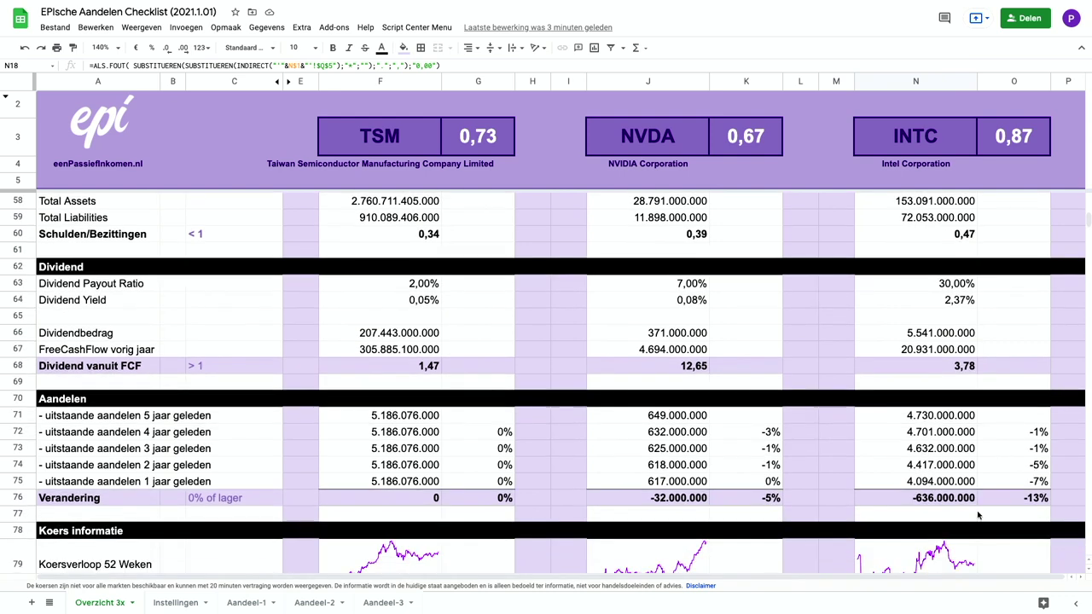
scroll(978, 471, "down", 1)
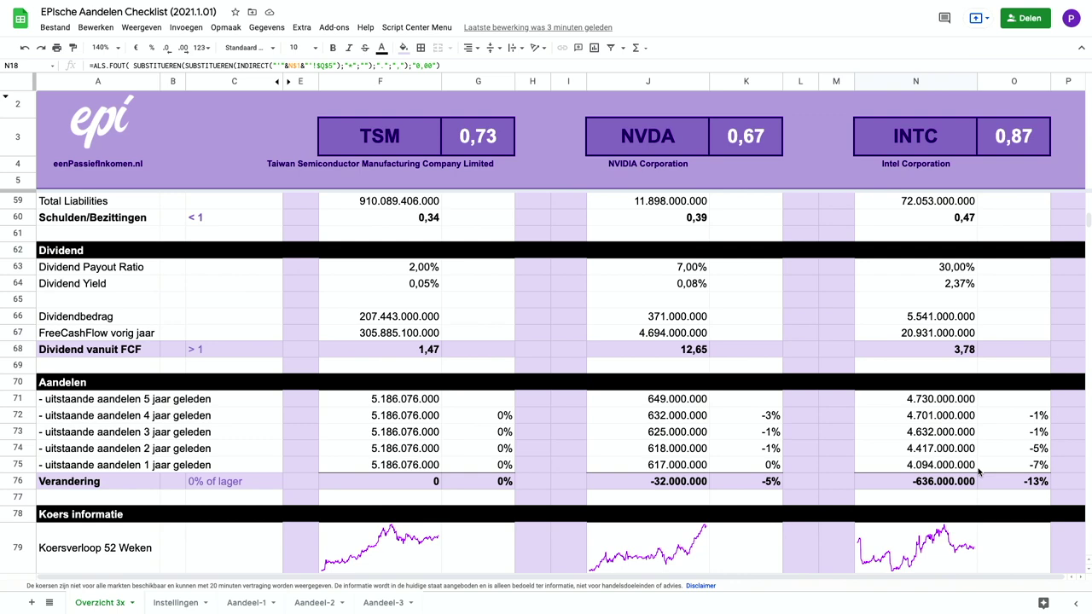
scroll(978, 472, "down", 5)
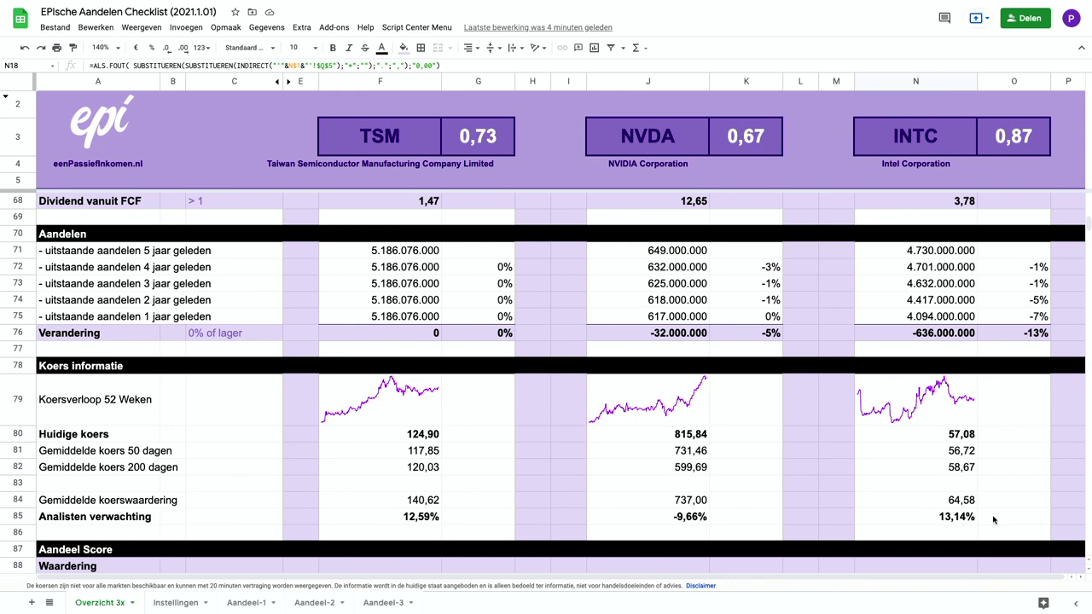
scroll(993, 520, "down", 8)
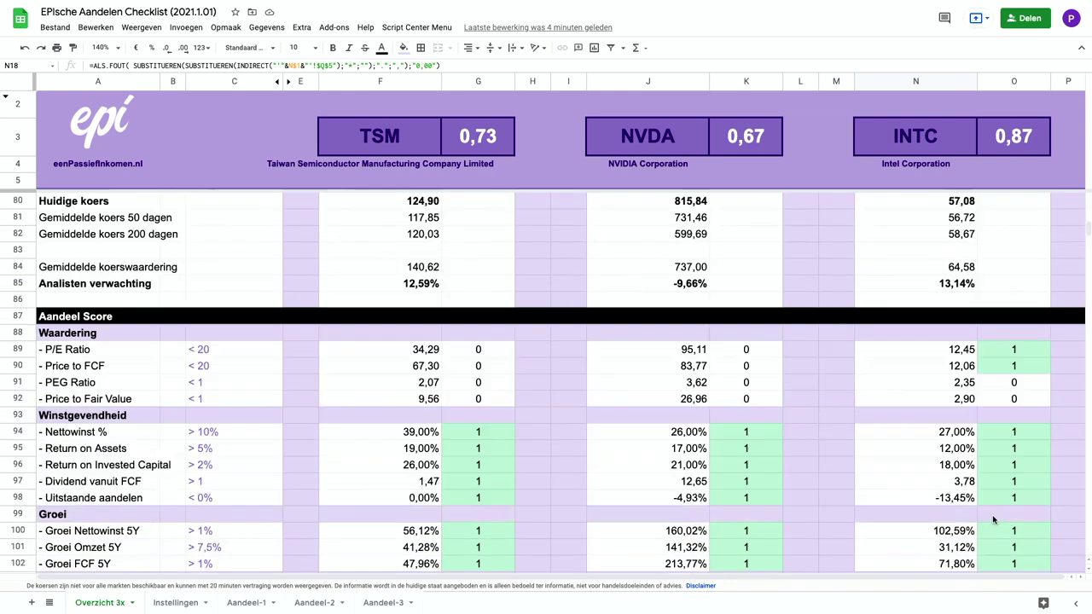
scroll(993, 520, "down", 1)
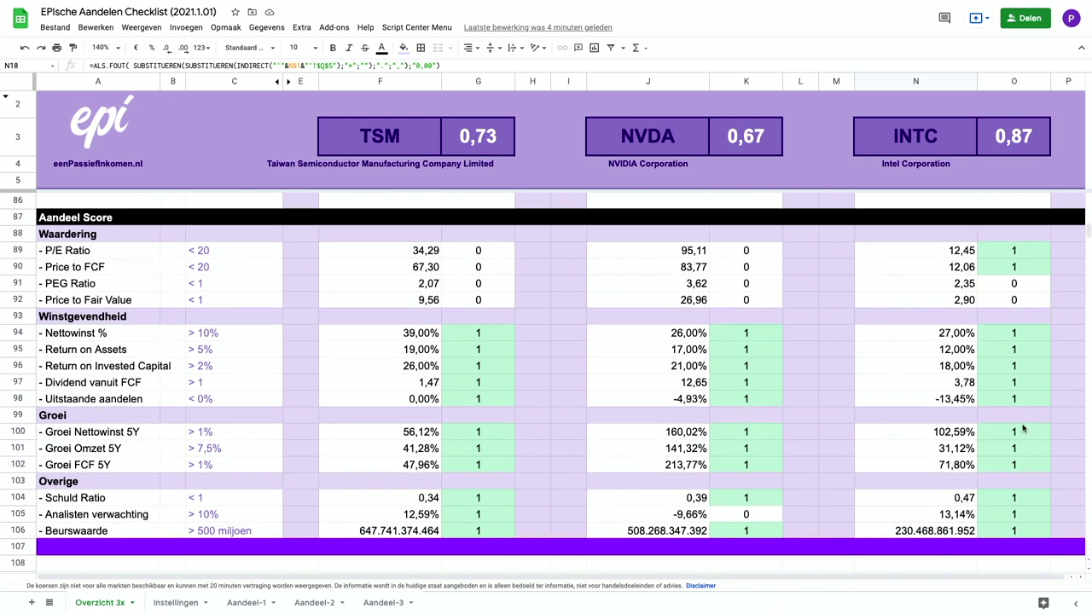